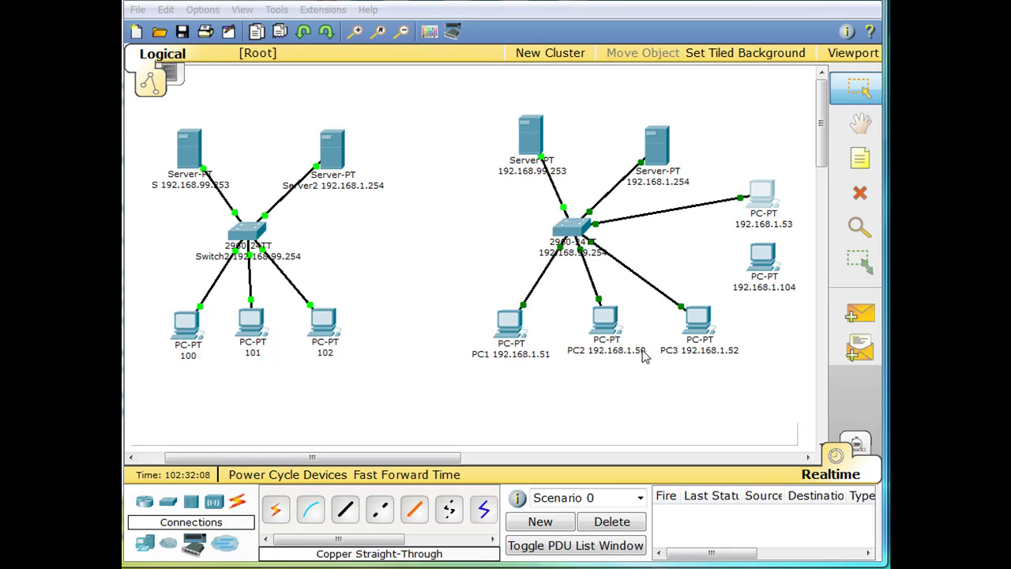
# Step: Ping 192.168.1.53 from PC2's command prompt, then close PC2's window
pyautogui.click(607, 323)
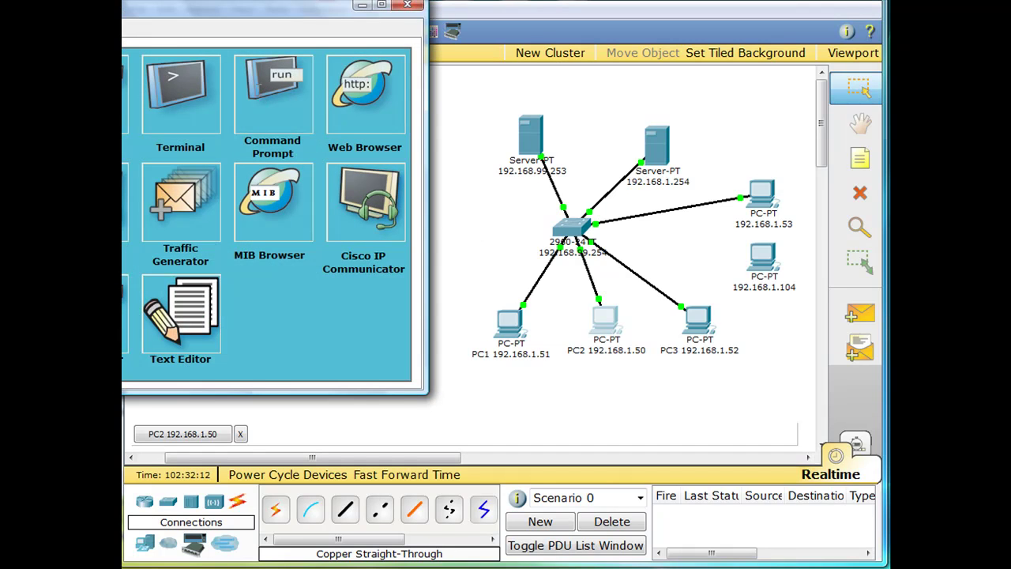
pyautogui.click(273, 91)
pyautogui.moveTo(249, 25); pyautogui.dragTo(416, 32)
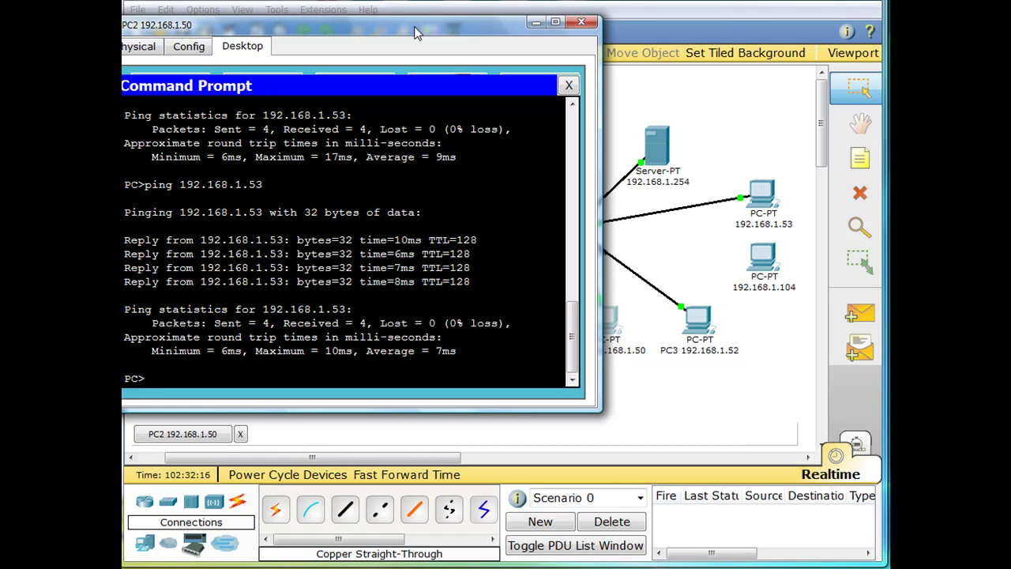
pyautogui.press('Up')
pyautogui.press('Return')
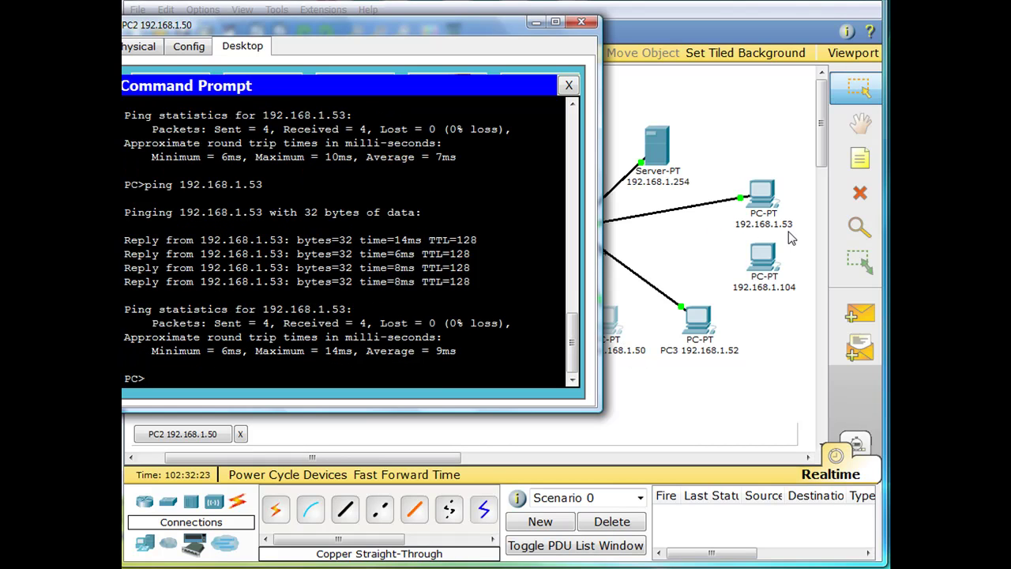
pyautogui.click(581, 22)
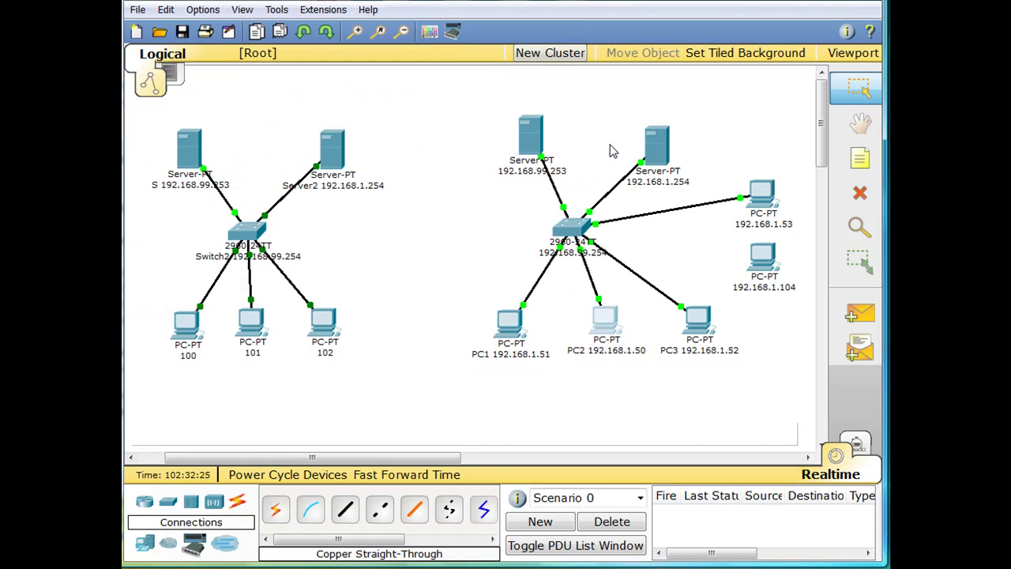
# Step: Ping 192.168.1.50 from the 192.168.1.53 PC's command prompt, then close its window
pyautogui.click(762, 192)
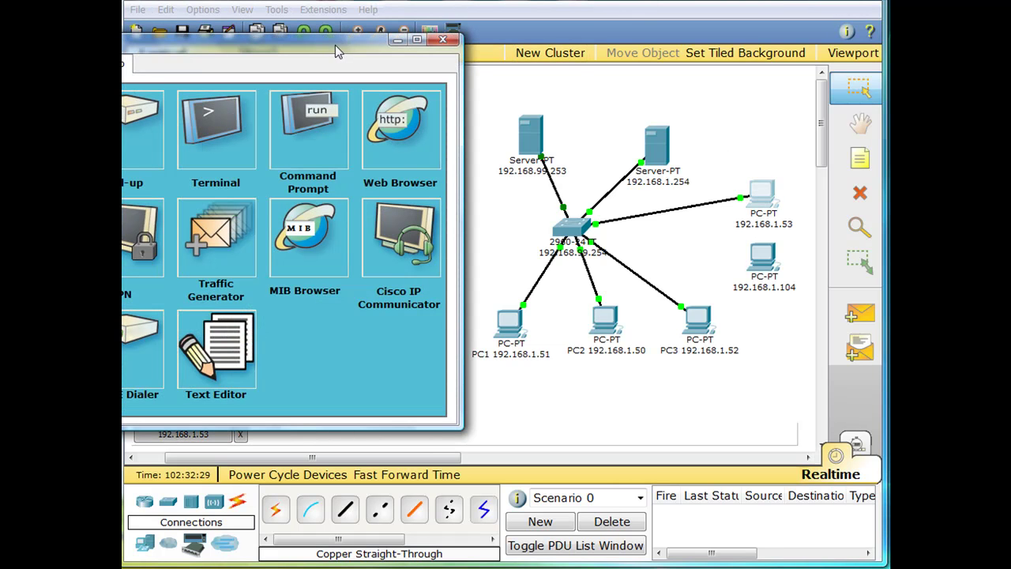
pyautogui.moveTo(334, 40); pyautogui.dragTo(468, 42)
pyautogui.click(427, 131)
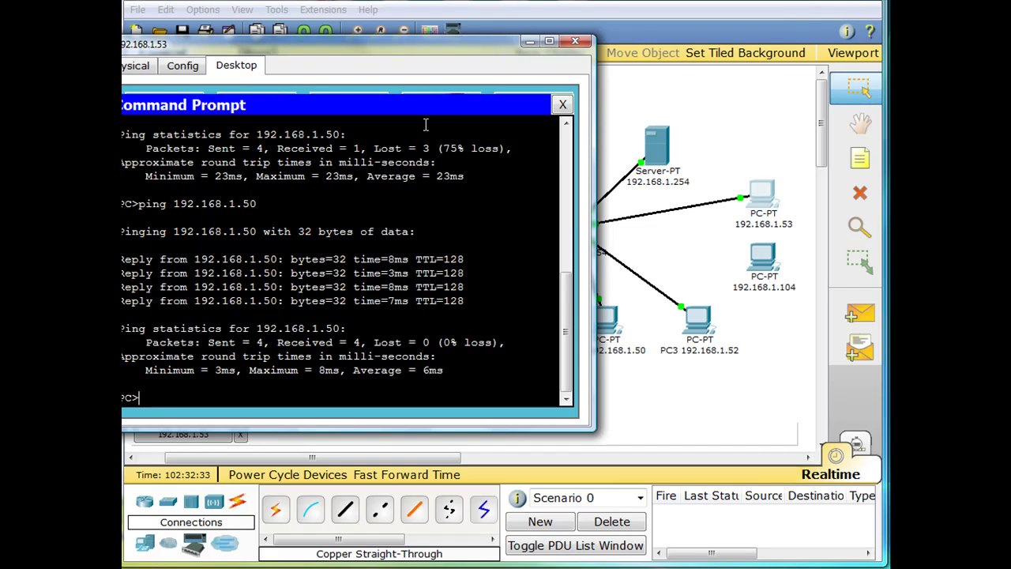
pyautogui.press('Up')
pyautogui.press('Return')
pyautogui.moveTo(392, 56); pyautogui.dragTo(410, 53)
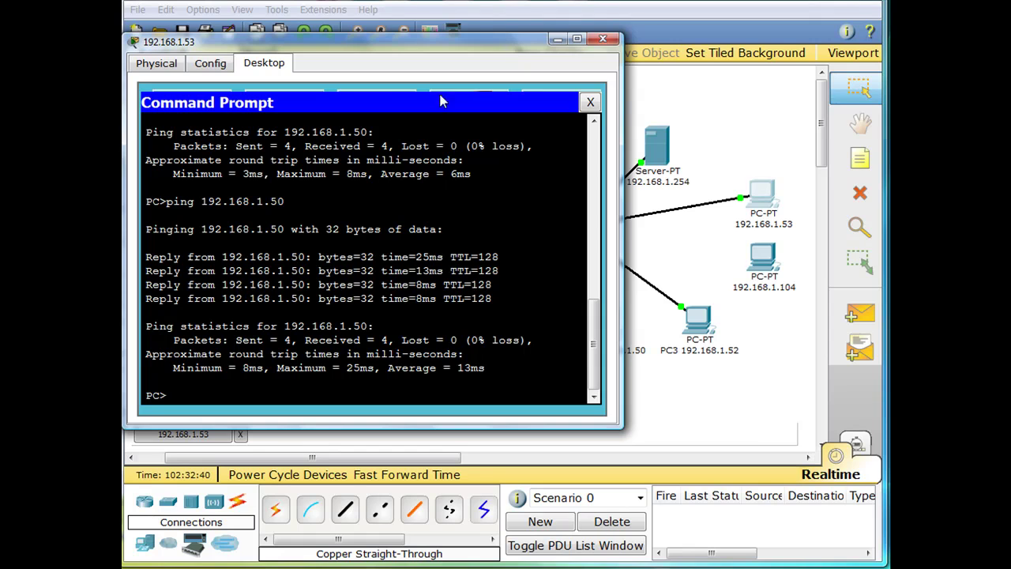
pyautogui.click(603, 38)
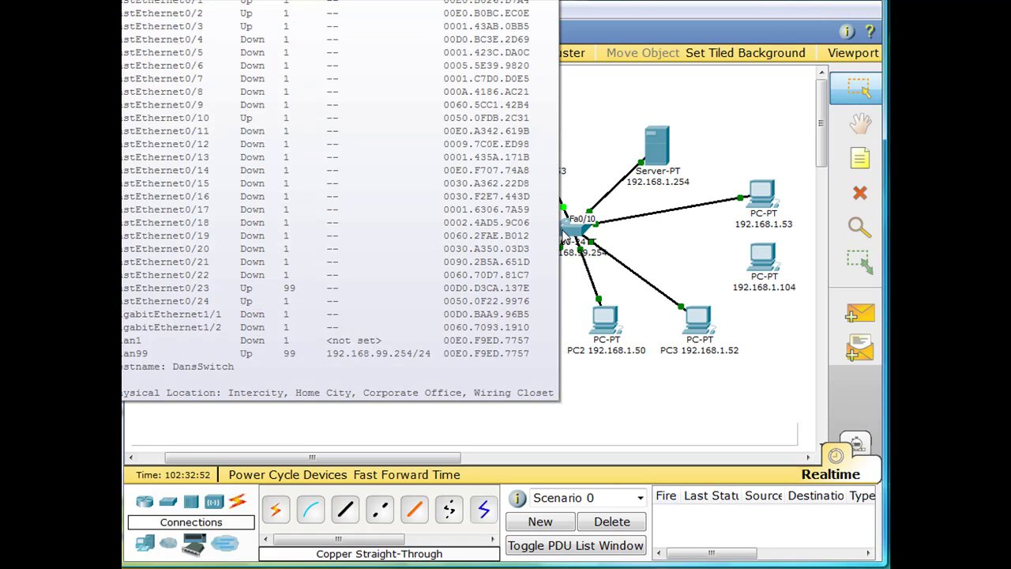
# Step: Log into the switch console with the login and enable passwords, then run show run
pyautogui.click(574, 231)
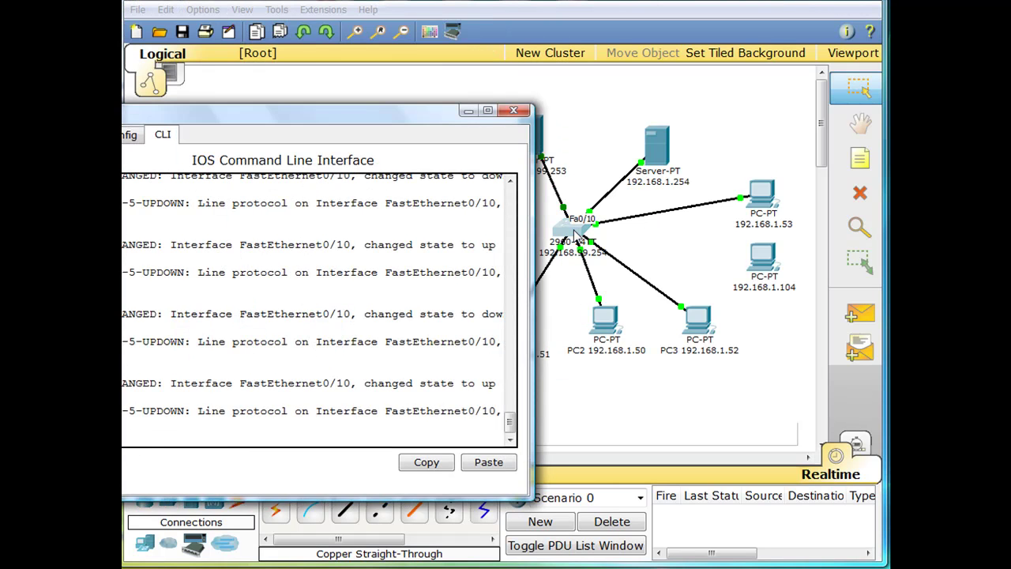
pyautogui.moveTo(388, 119); pyautogui.dragTo(510, 48)
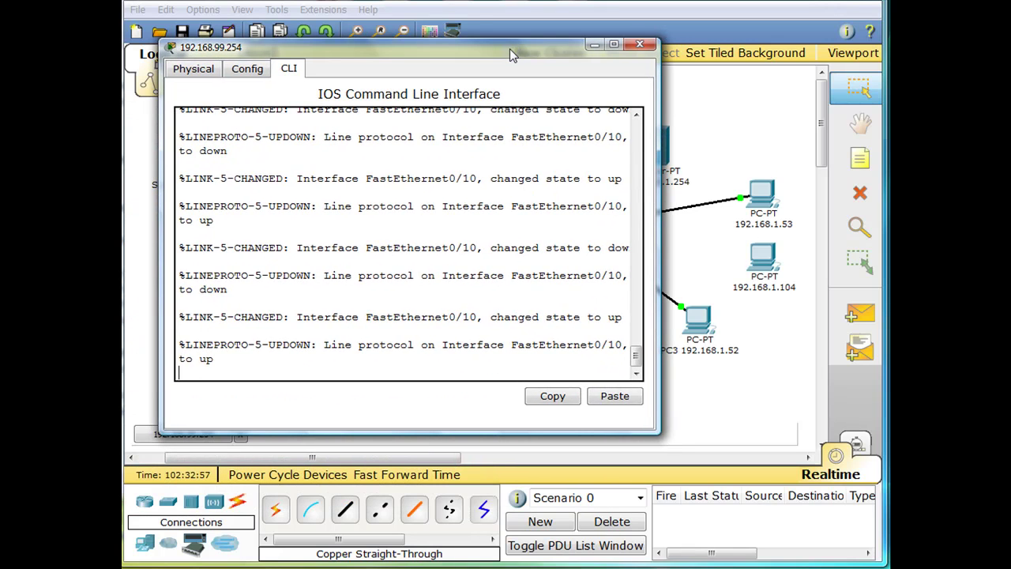
pyautogui.press('Return')
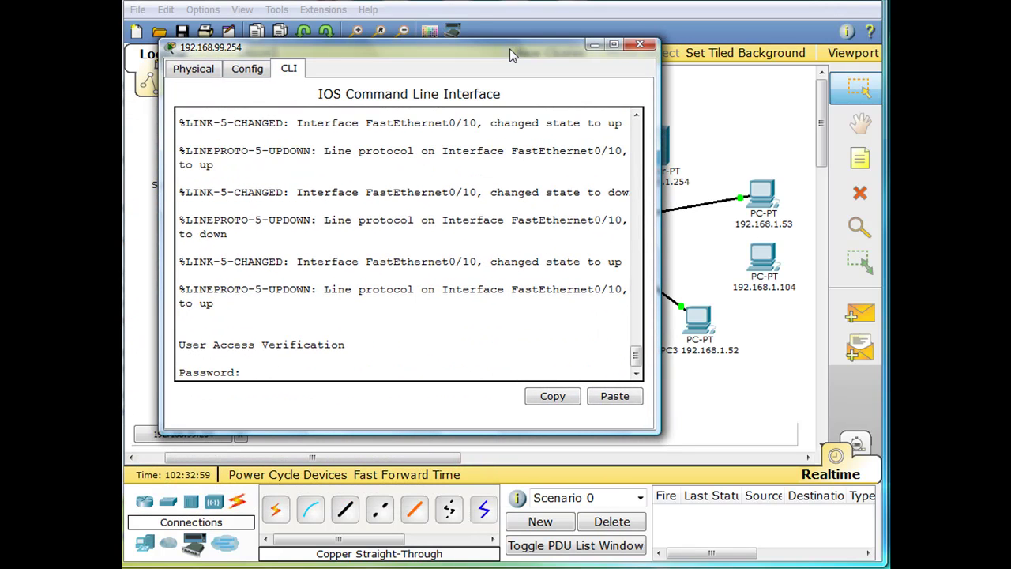
pyautogui.press('Return')
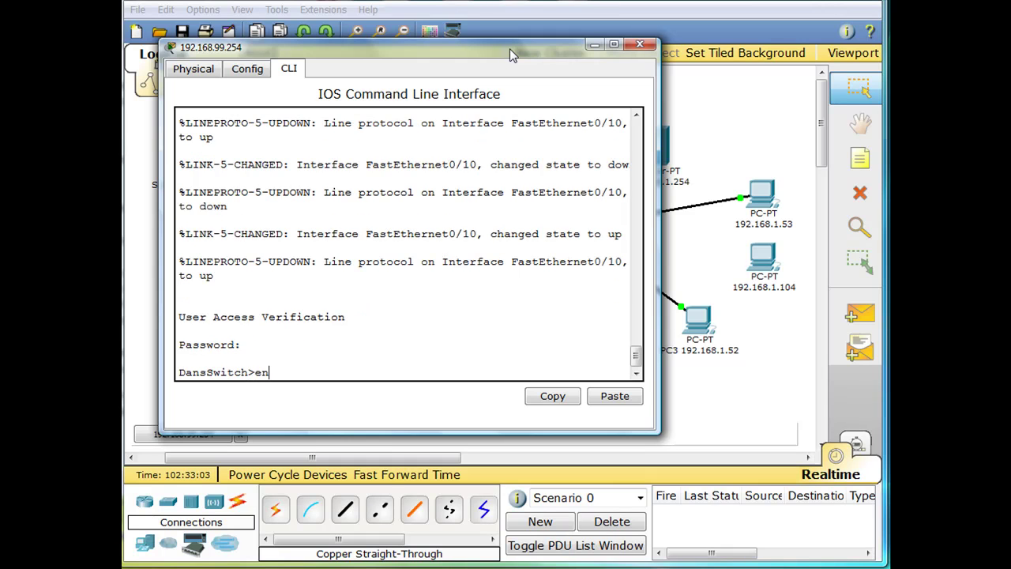
pyautogui.write('enable')
pyautogui.press('Return')
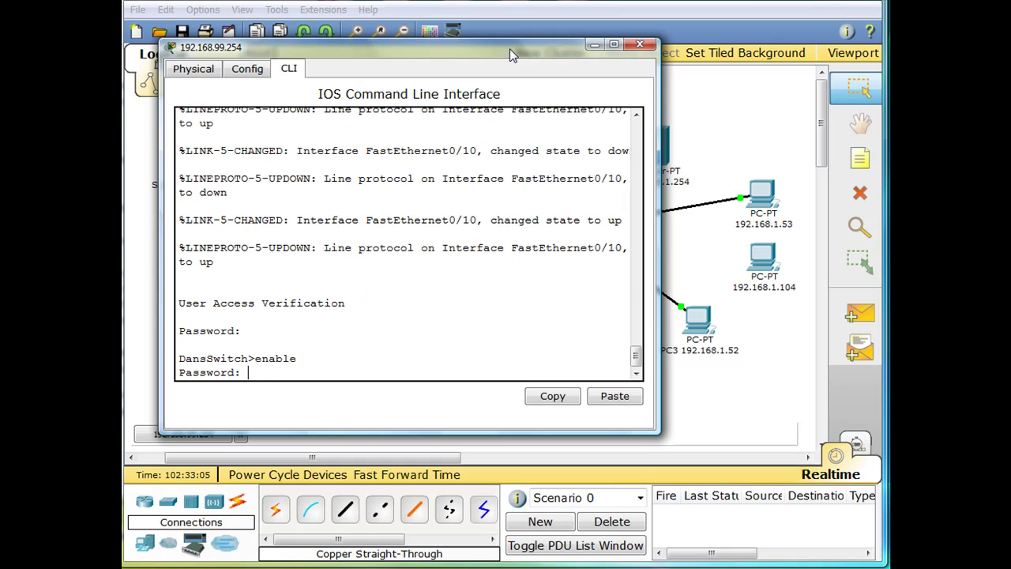
pyautogui.press('Return')
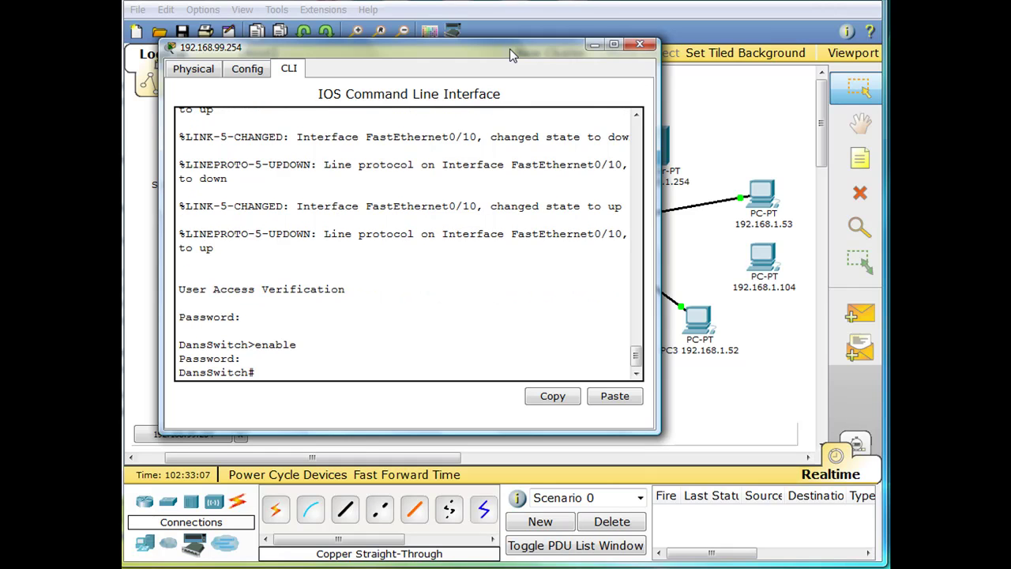
pyautogui.write('show run')
pyautogui.press('Return')
# Step: Highlight sticky MAC 0060.2F92.6A0E under FastEthernet0/10, then close the switch console
pyautogui.press('space')
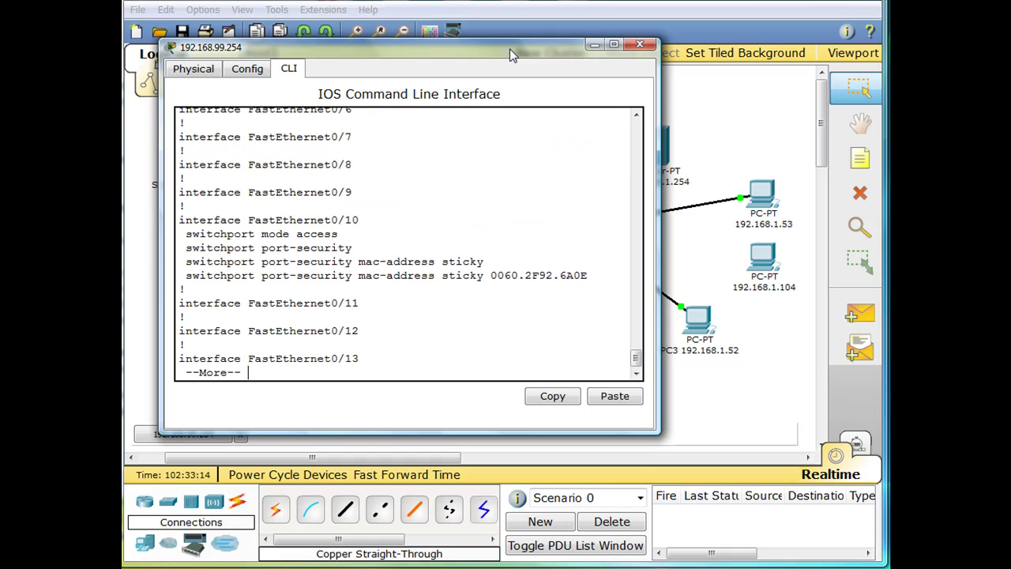
pyautogui.moveTo(399, 47); pyautogui.dragTo(375, 14)
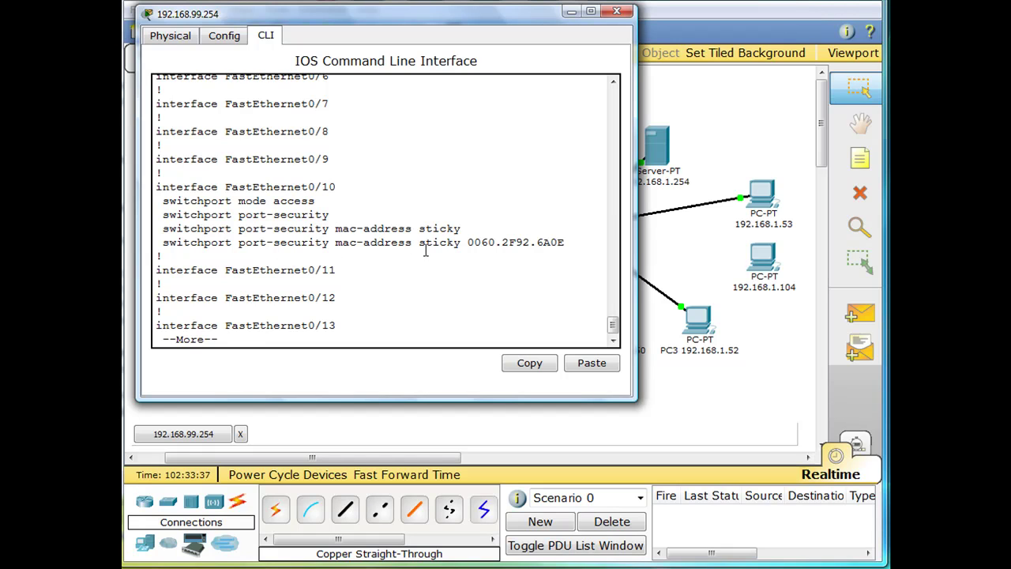
pyautogui.moveTo(467, 242); pyautogui.dragTo(565, 242)
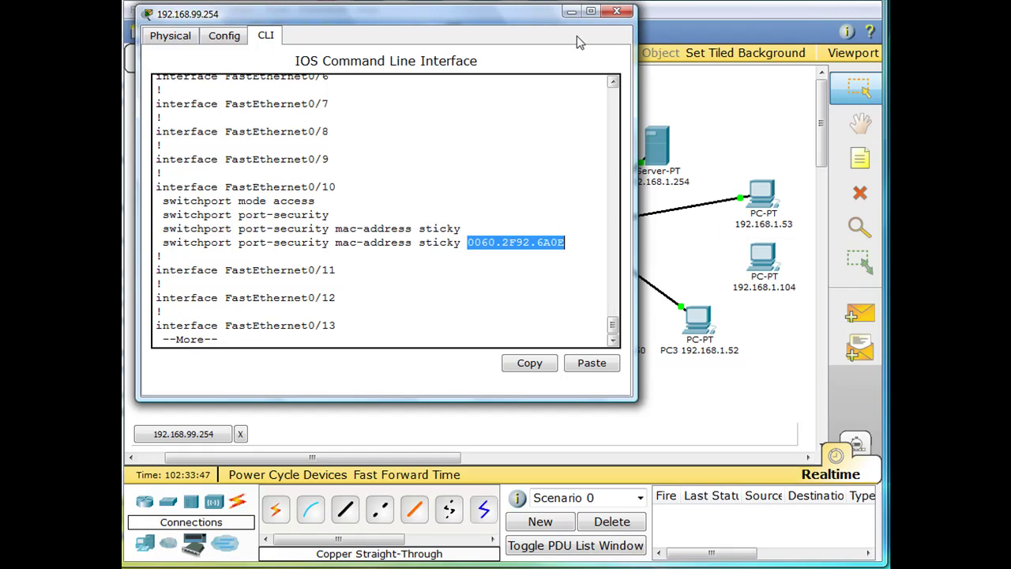
pyautogui.moveTo(528, 24); pyautogui.dragTo(518, 17)
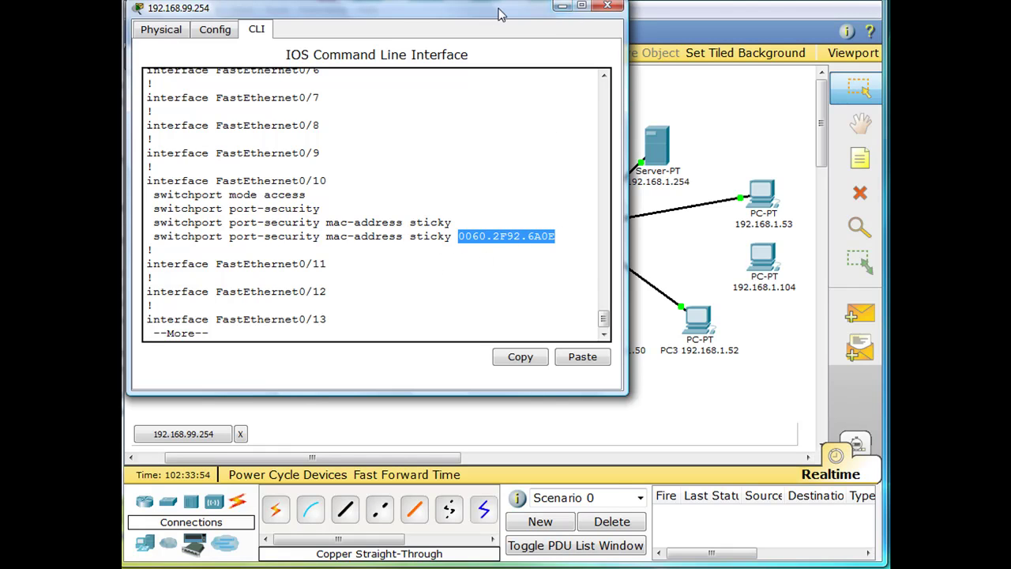
pyautogui.click(607, 6)
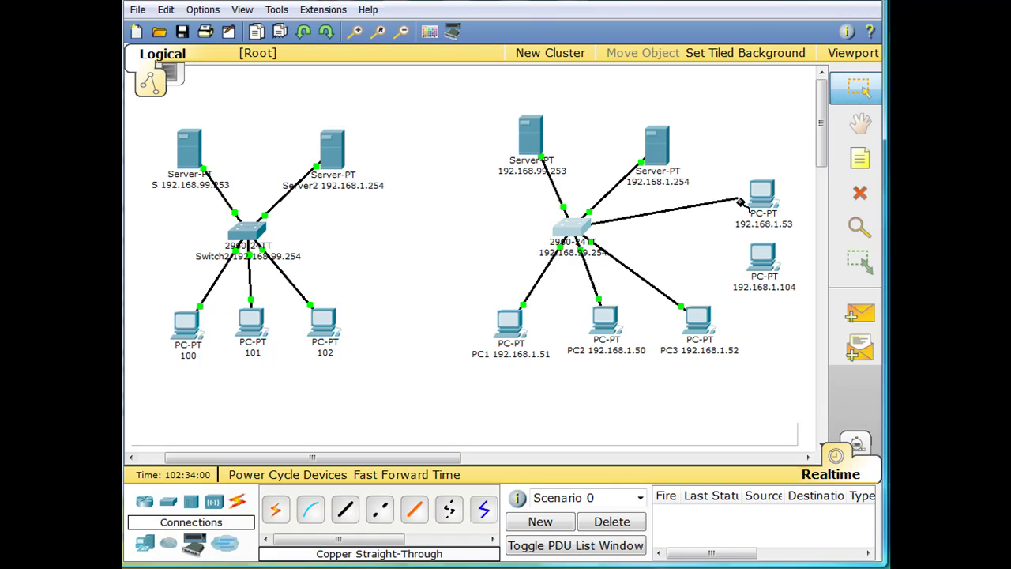
# Step: Reconnect the switch cable from PC 192.168.1.53 to PC 192.168.1.104's FastEthernet port
pyautogui.moveTo(742, 201)
pyautogui.mouseDown()
pyautogui.moveTo(695, 255)
pyautogui.moveTo(763, 263)
pyautogui.moveTo(687, 218)
pyautogui.moveTo(754, 198)
pyautogui.mouseUp()
pyautogui.moveTo(702, 252); pyautogui.dragTo(754, 194)
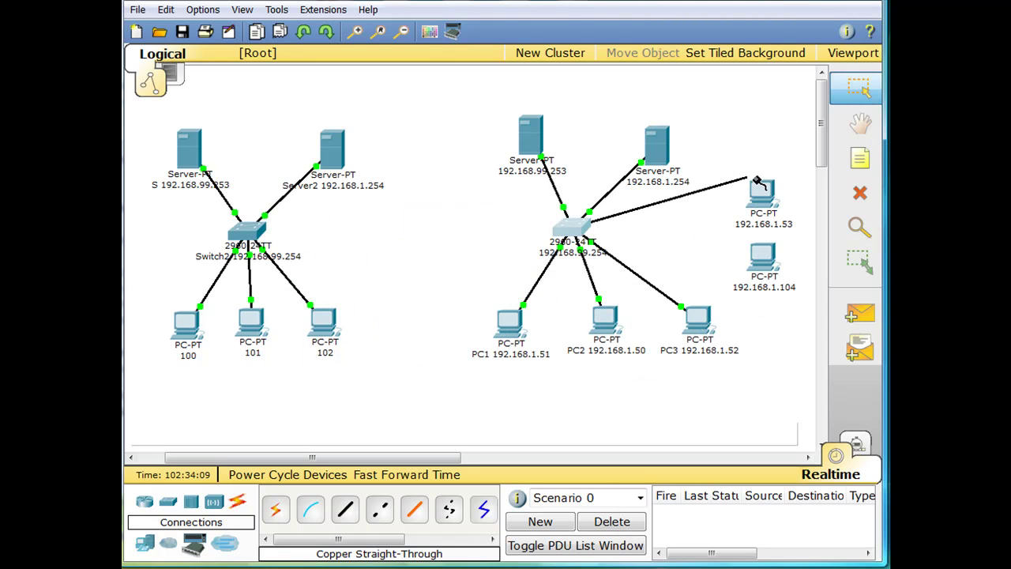
pyautogui.click(760, 259)
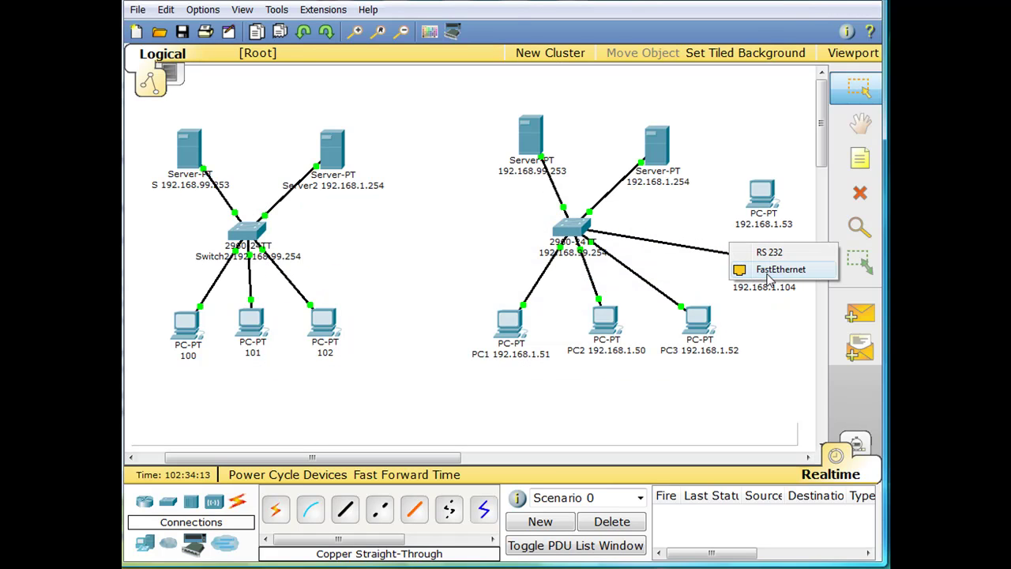
pyautogui.click(765, 270)
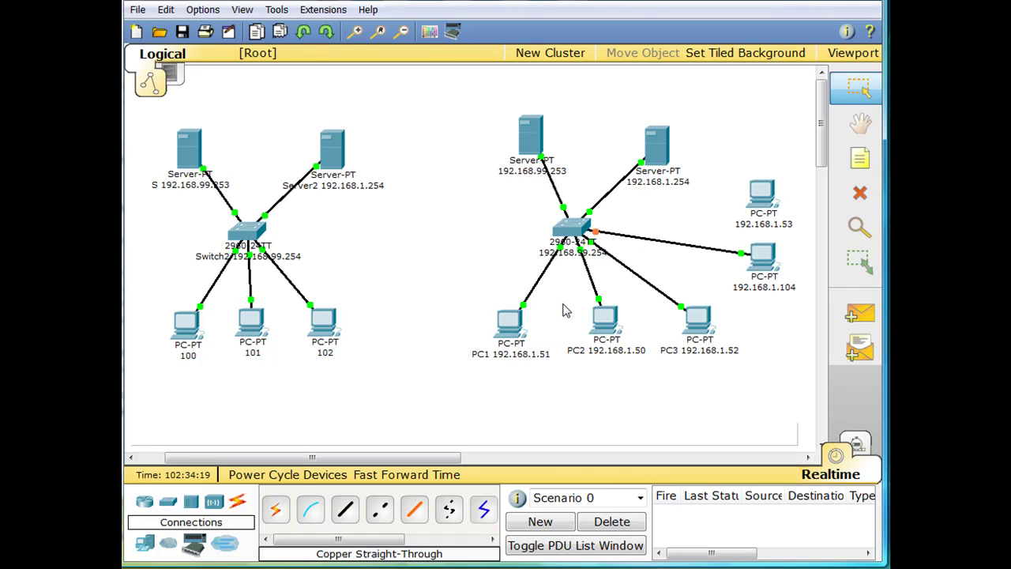
pyautogui.moveTo(573, 236)
pyautogui.moveTo(764, 269)
# Step: Ping 192.168.1.50 from PC 192.168.1.104, getting four timeouts, and move the window to reveal the switch
pyautogui.click(767, 256)
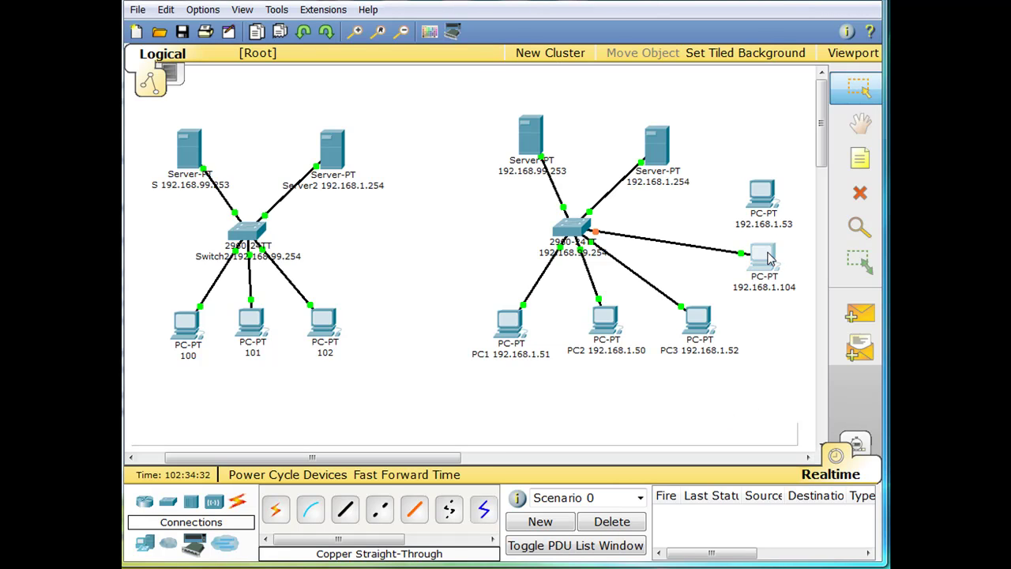
pyautogui.moveTo(280, 63); pyautogui.dragTo(308, 61)
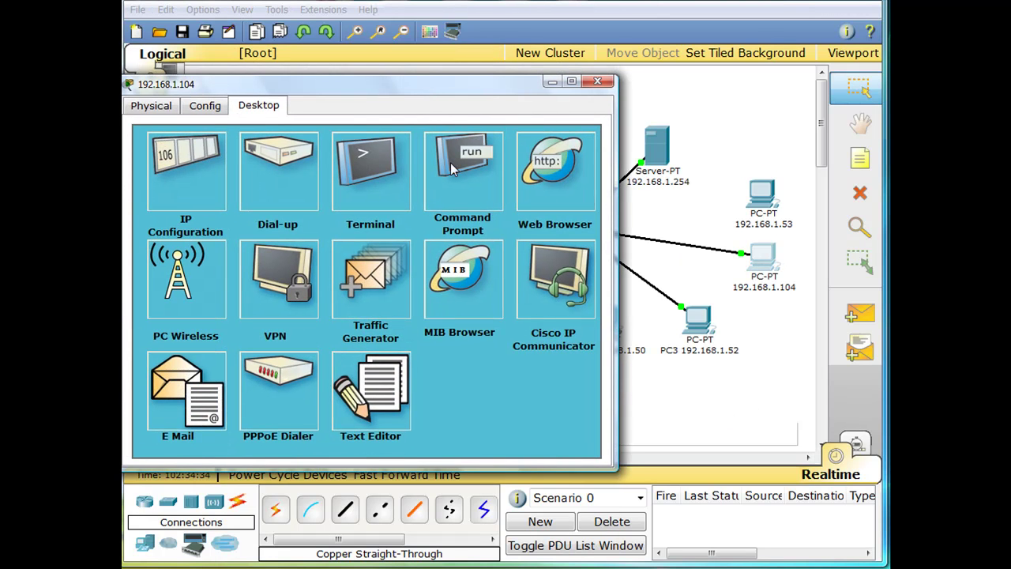
pyautogui.click(452, 173)
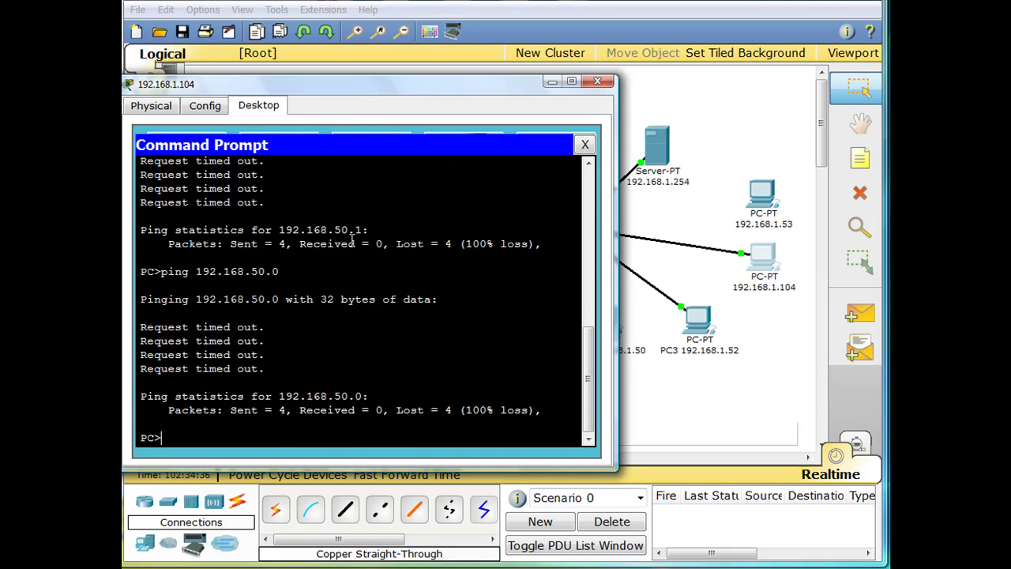
pyautogui.press('Up')
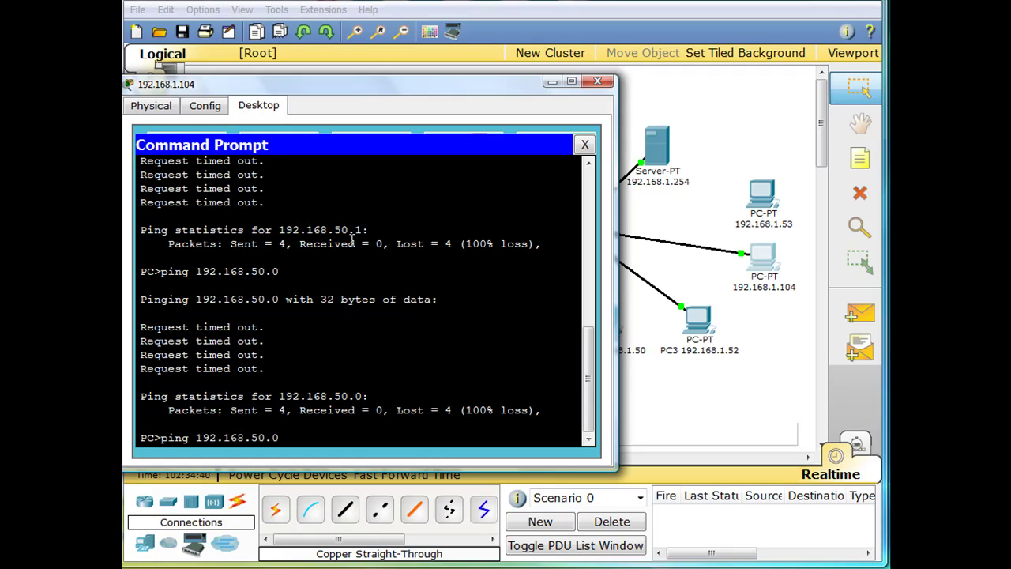
pyautogui.write('1.')
pyautogui.press('Return')
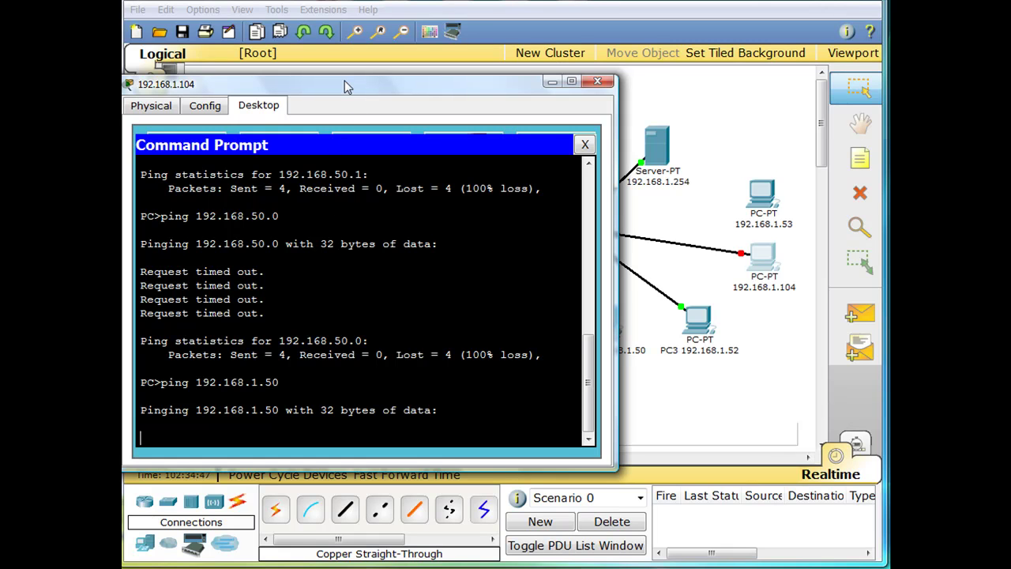
pyautogui.moveTo(344, 80); pyautogui.dragTo(353, 40)
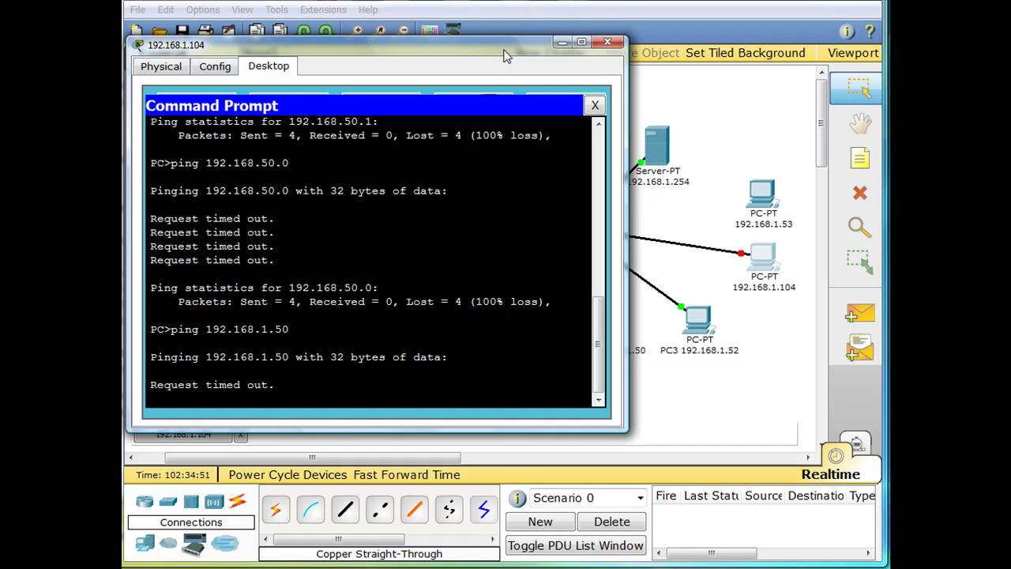
pyautogui.moveTo(502, 46); pyautogui.dragTo(461, 42)
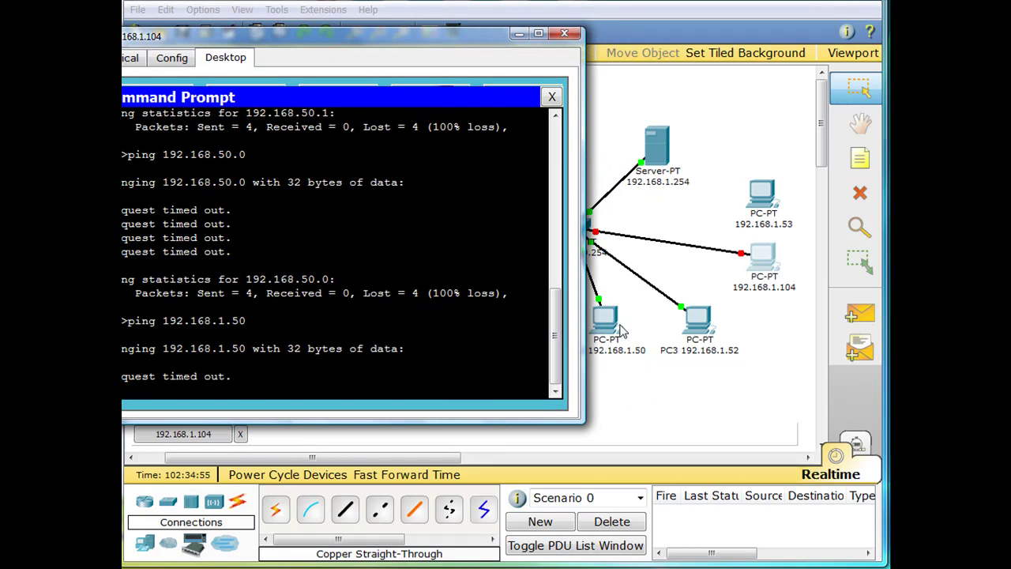
pyautogui.moveTo(488, 47); pyautogui.dragTo(409, 42)
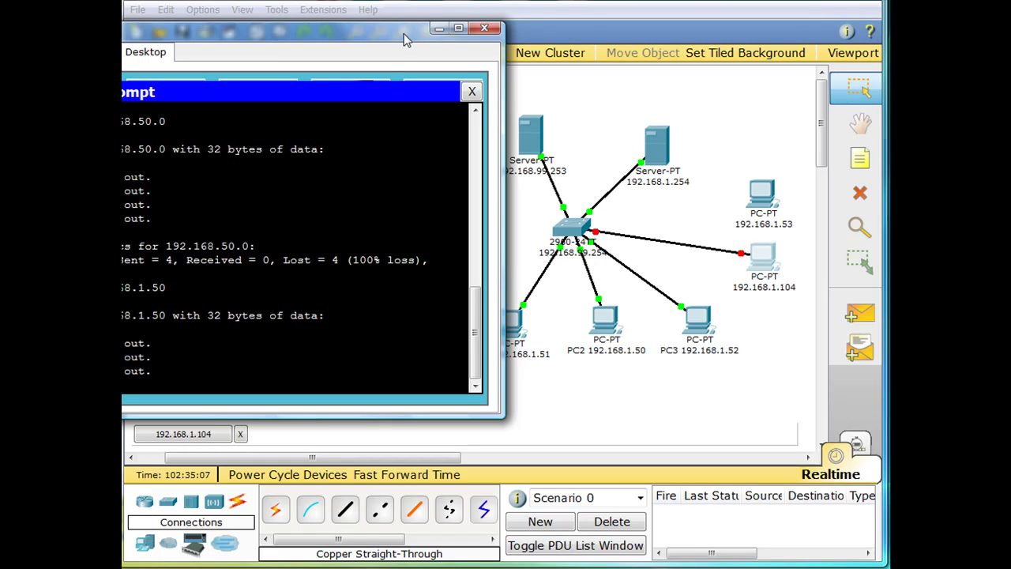
# Step: Close the PC window and view the 2960 switch's port status showing FastEthernet0/10 down
pyautogui.click(485, 29)
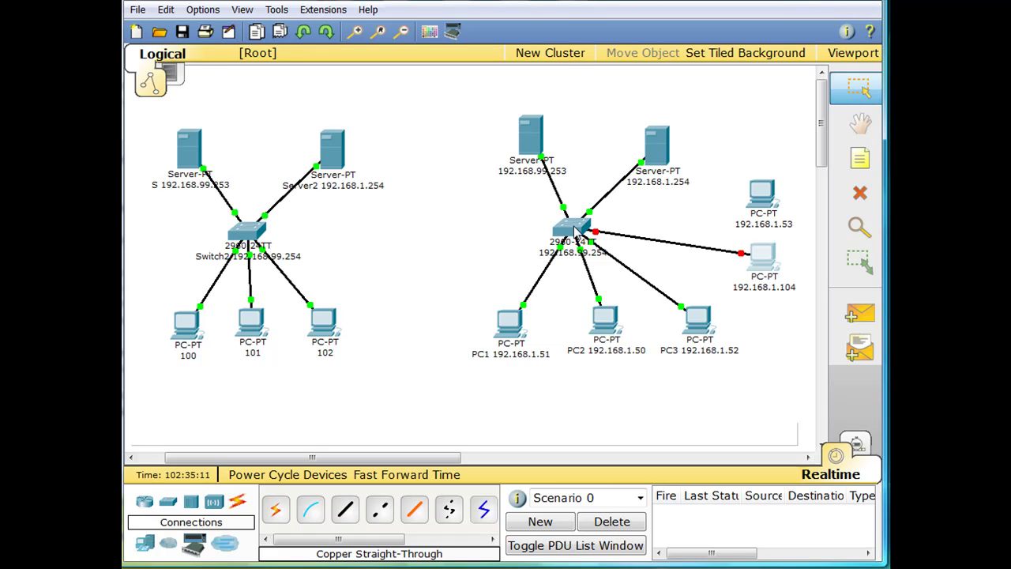
pyautogui.moveTo(574, 226)
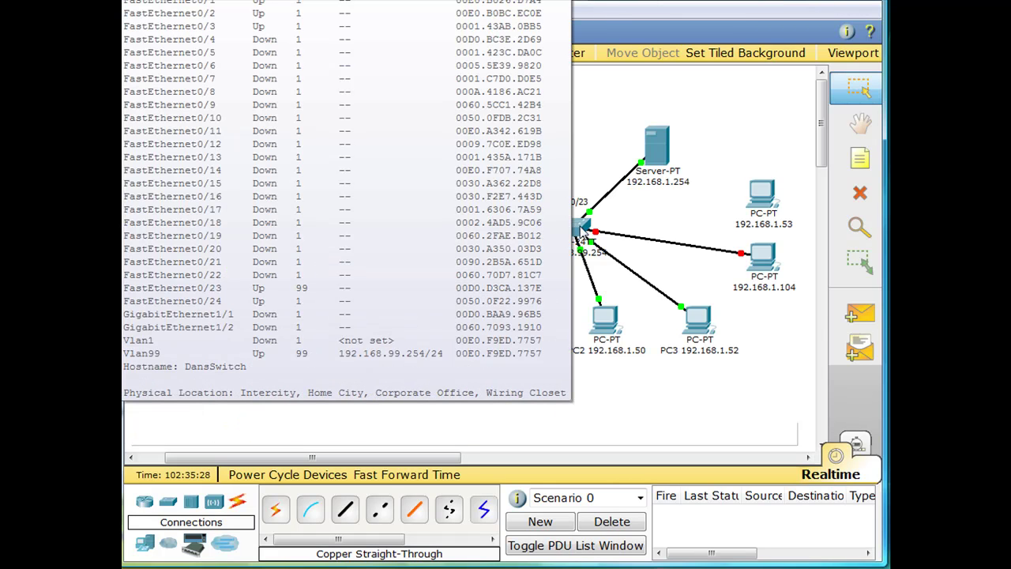
# Step: Reopen the switch CLI, page past the configuration, and enter global configuration mode with conf t
pyautogui.click(567, 230)
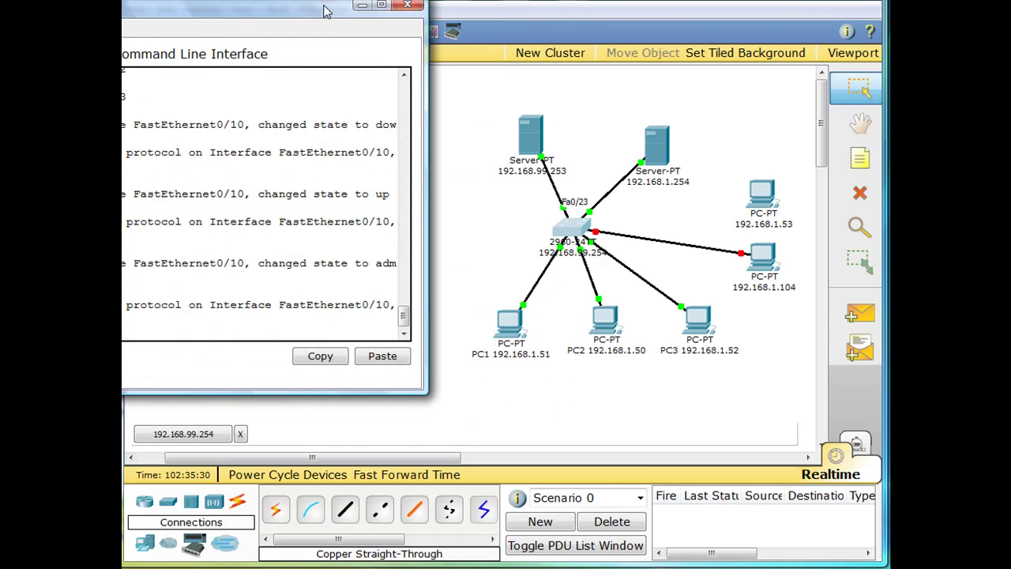
pyautogui.moveTo(324, 7); pyautogui.dragTo(541, 35)
pyautogui.press('space')
pyautogui.press('space')
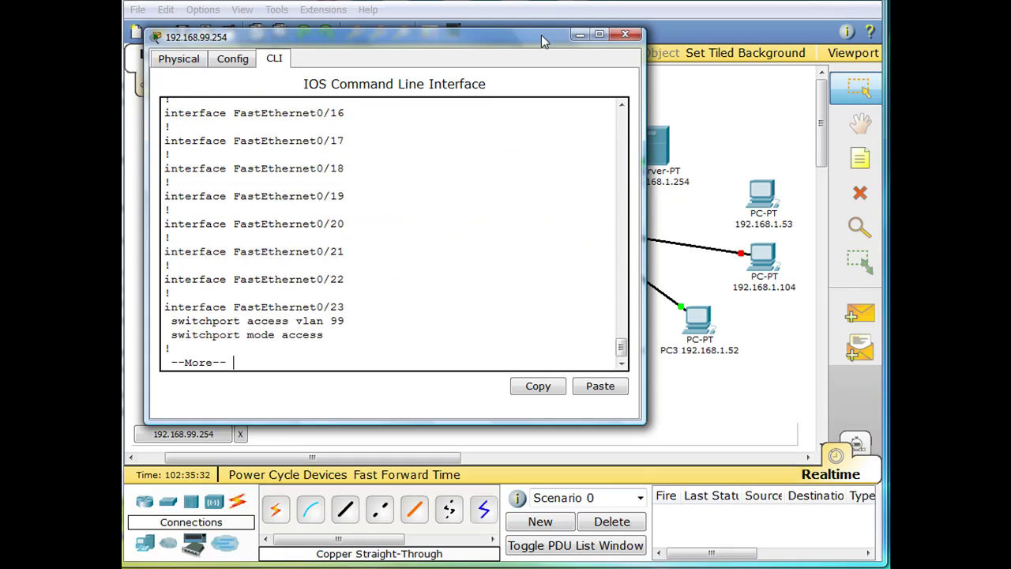
pyautogui.press('space')
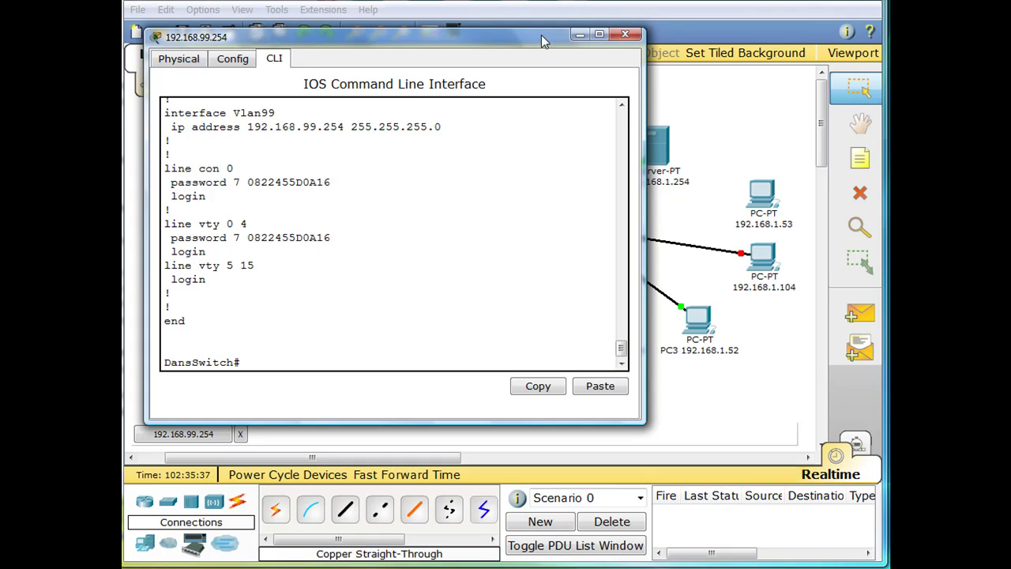
pyautogui.write('conf t')
pyautogui.press('Return')
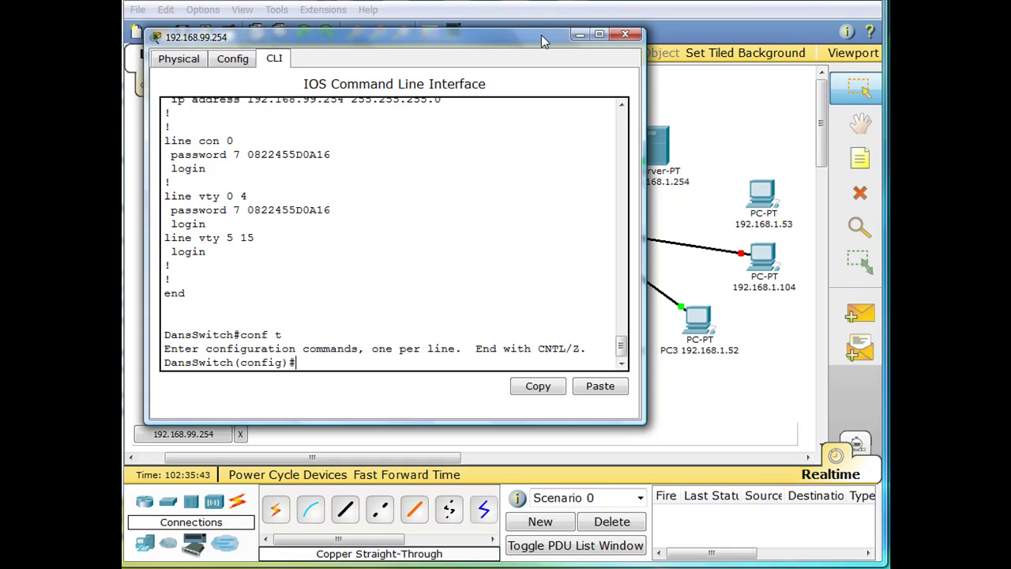
# Step: On interface fa0/10, run shutdown then no shutdown to bring the port back up
pyautogui.write('int fa0/10')
pyautogui.press('Return')
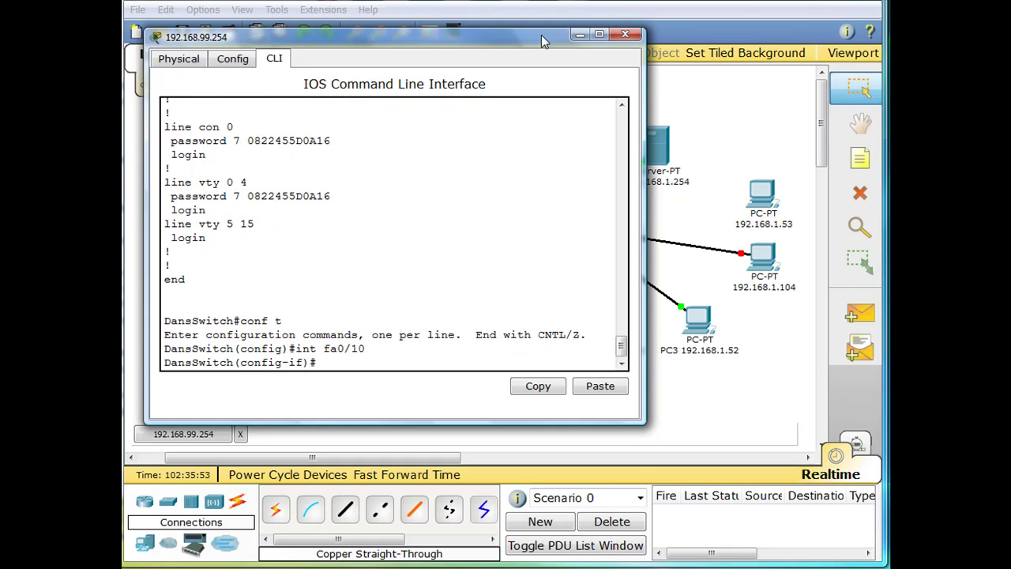
pyautogui.write('shutdown')
pyautogui.press('Return')
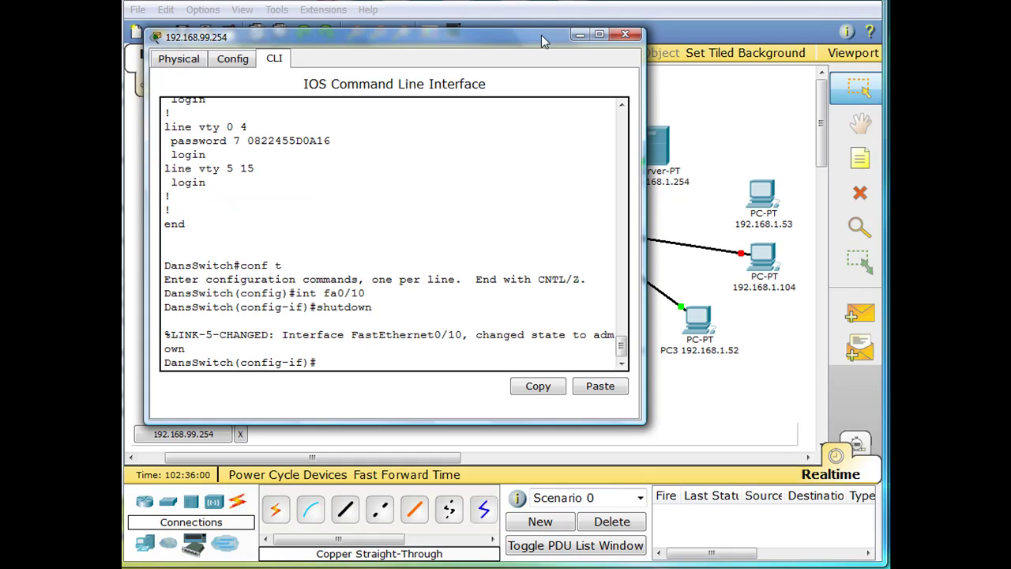
pyautogui.press('Up')
pyautogui.write('no')
pyautogui.press('Return')
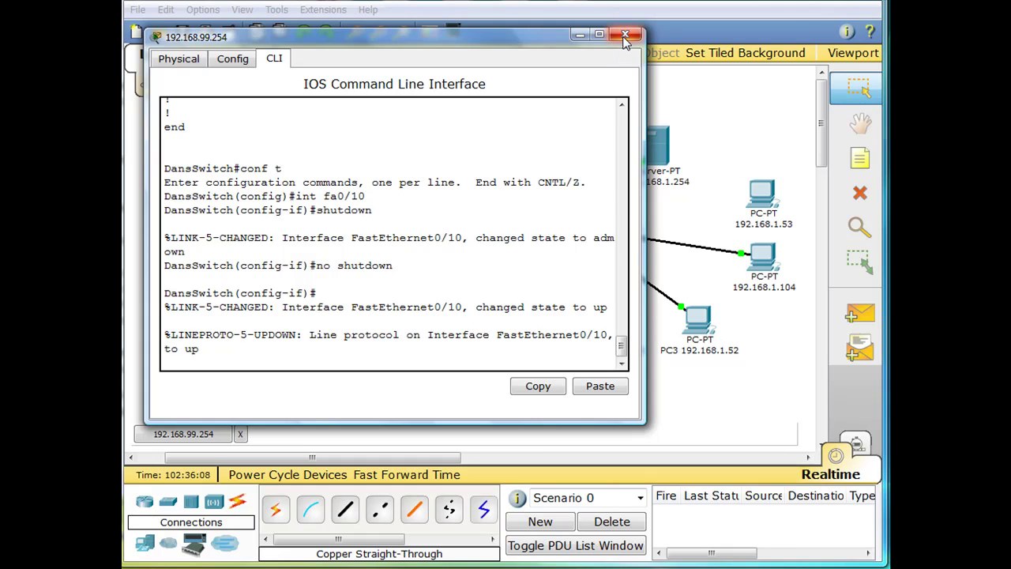
pyautogui.click(625, 34)
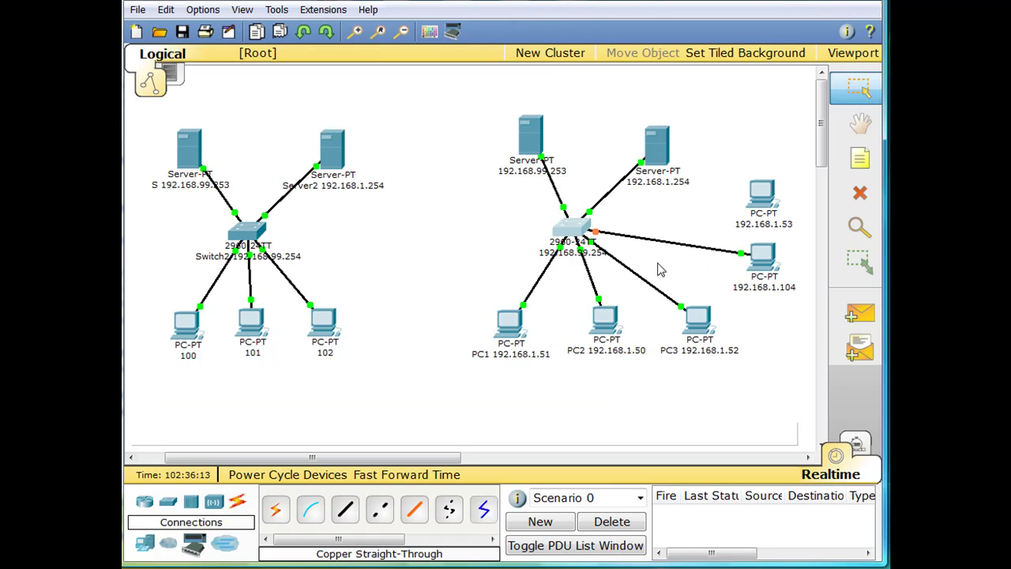
pyautogui.moveTo(641, 256)
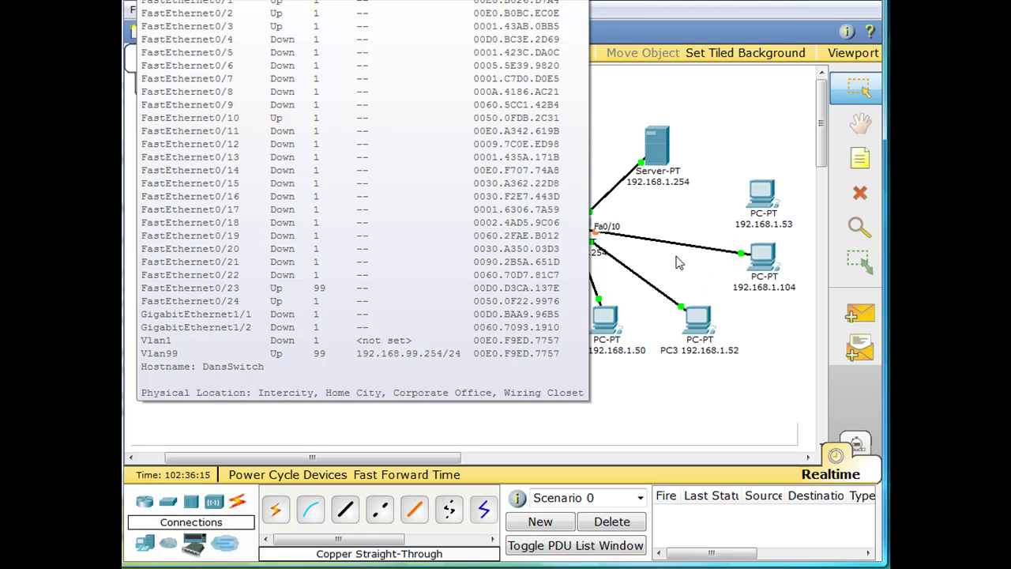
pyautogui.click(563, 229)
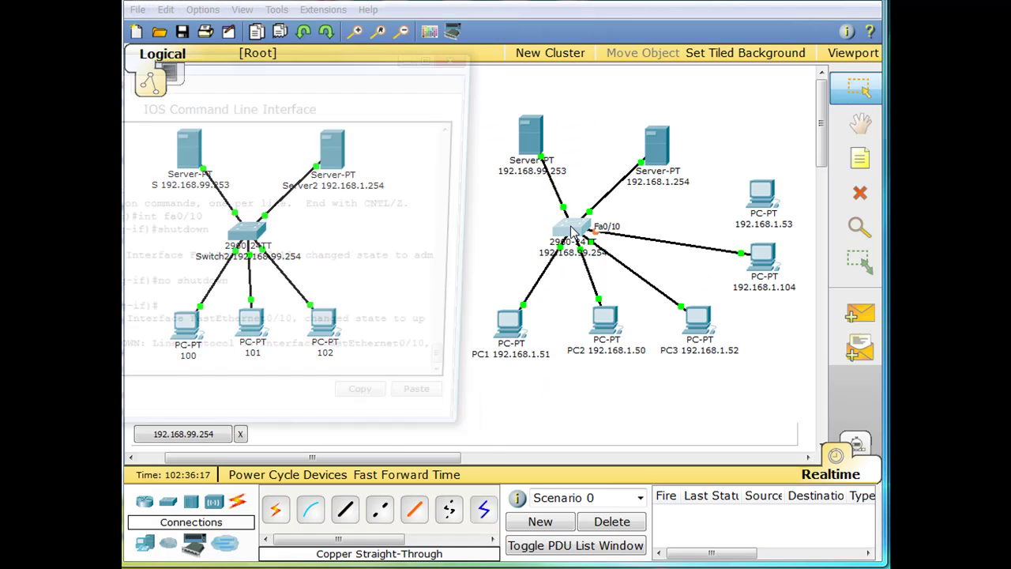
pyautogui.moveTo(378, 71); pyautogui.dragTo(544, 82)
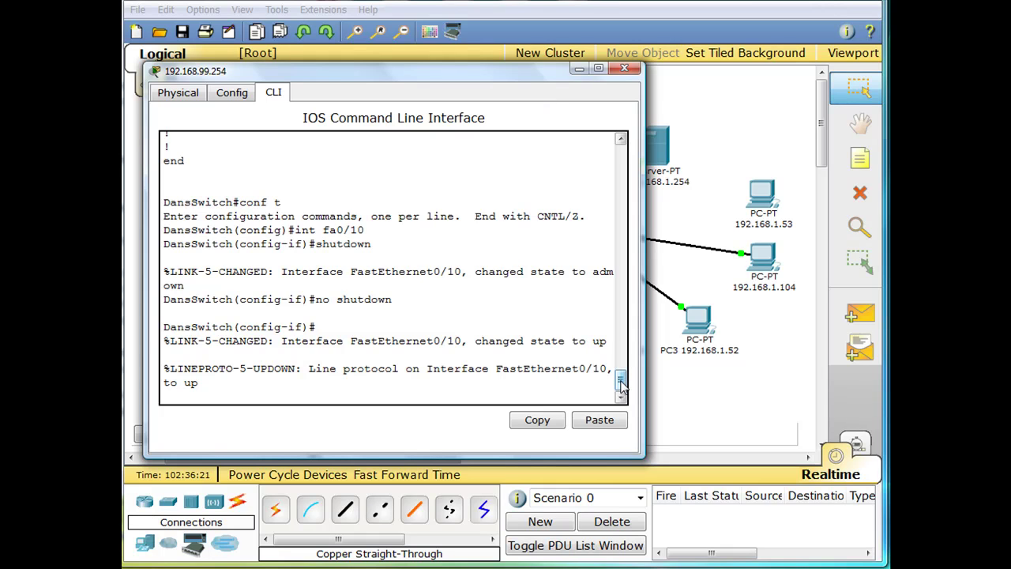
# Step: Exit config mode, run show run, highlight sticky MAC 0060.2F92.6A0E, and close the CLI
pyautogui.press('Return')
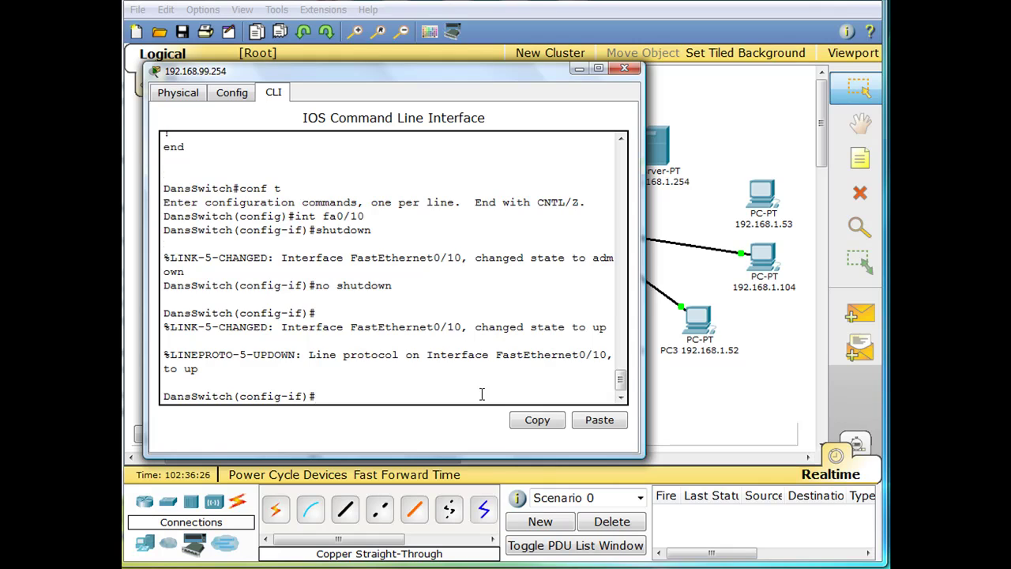
pyautogui.hotkey('ctrl', 'z')
pyautogui.press('Return')
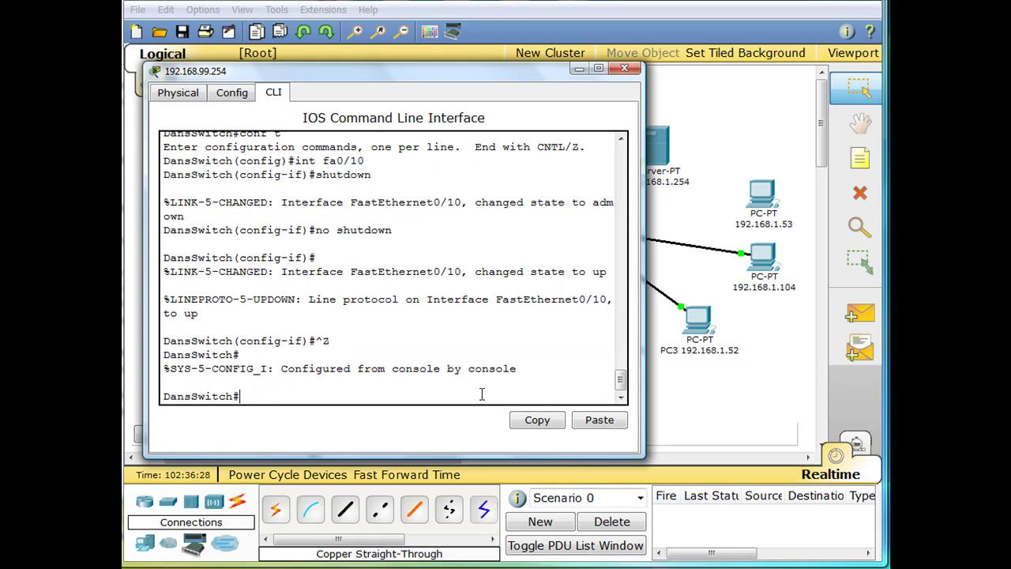
pyautogui.write('show run')
pyautogui.press('Return')
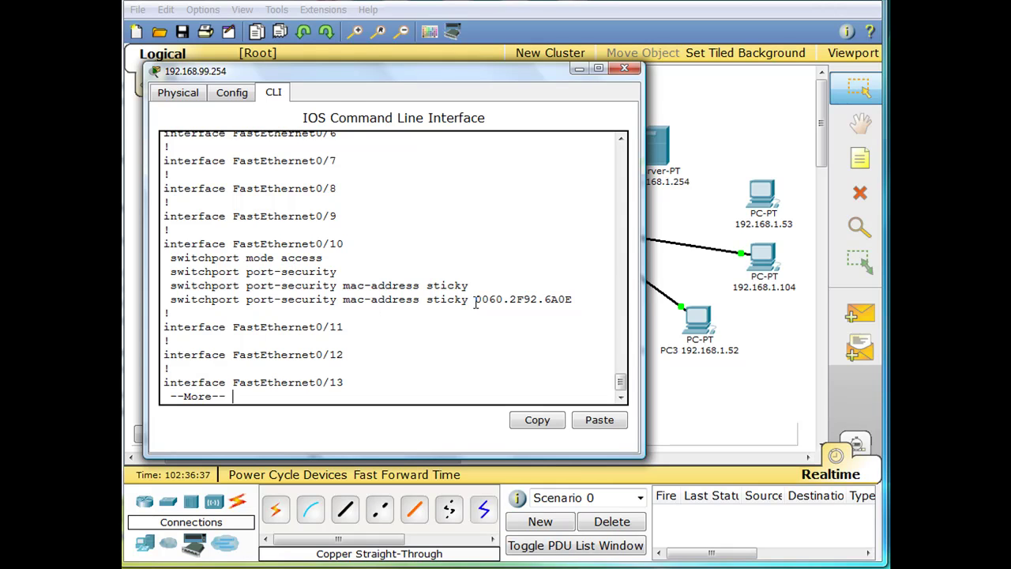
pyautogui.moveTo(474, 300); pyautogui.dragTo(572, 300)
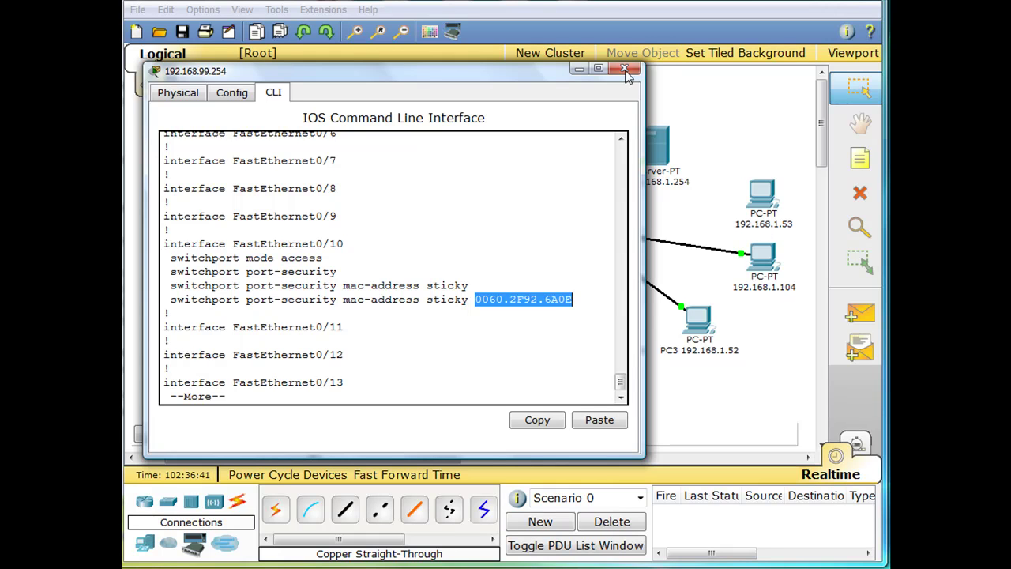
pyautogui.click(642, 231)
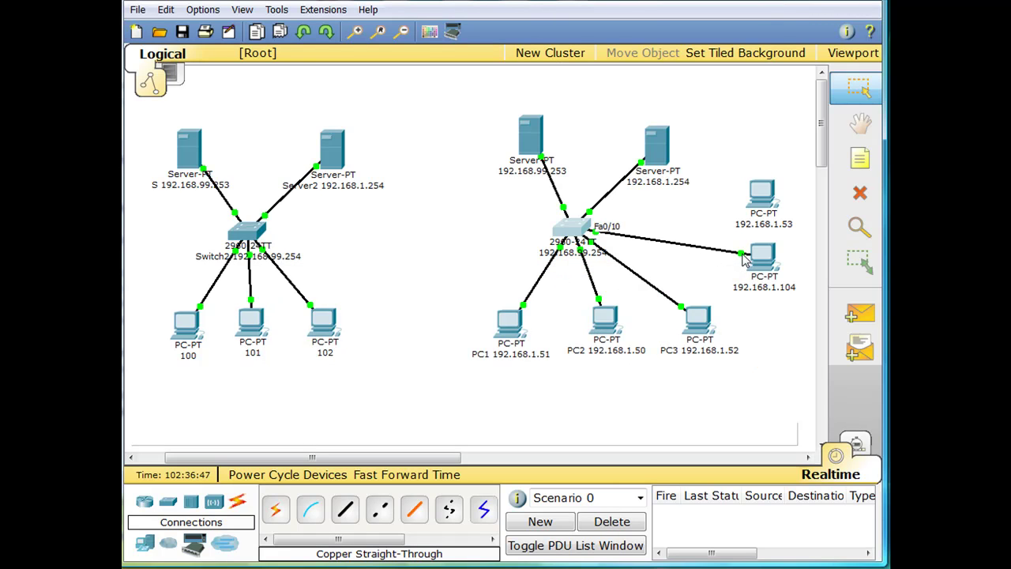
# Step: Plug the cable from PC 192.168.1.104 back into PC 192.168.1.53's FastEthernet port
pyautogui.moveTo(742, 260); pyautogui.dragTo(760, 192)
pyautogui.click(770, 208)
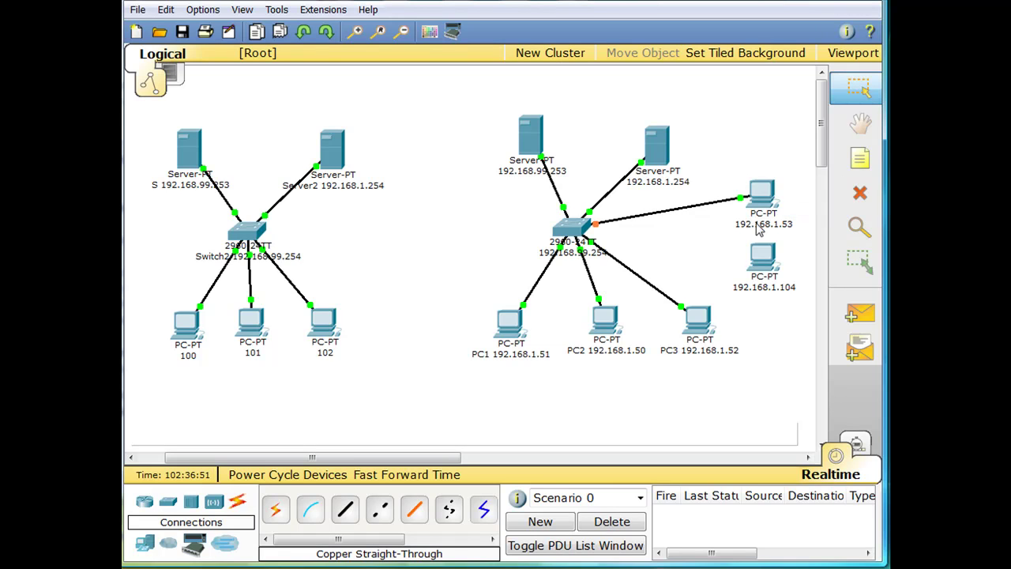